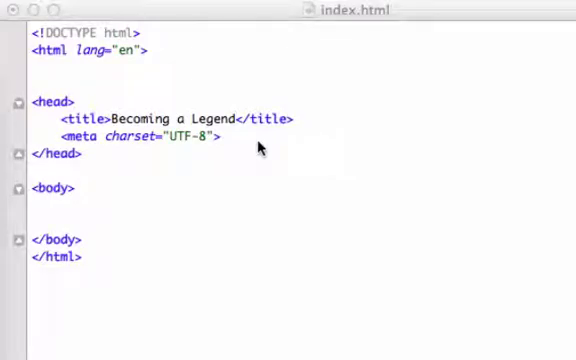
Step: Arrange the index.html editor and the HTML5 folder window side by side on screen
mouse_move(260, 8)
left_mouse_down()
mouse_move(252, 148)
mouse_move(252, 115)
left_mouse_up()
left_click_drag(66, 50, 68, 52)
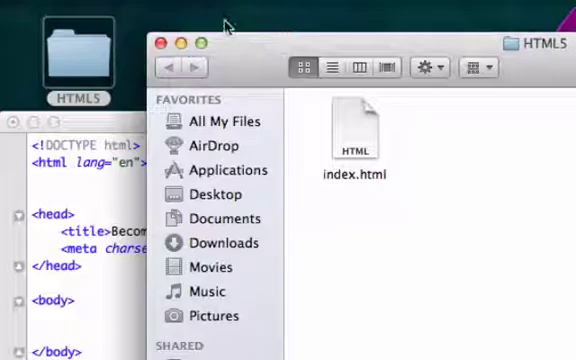
left_click_drag(255, 54, 255, 30)
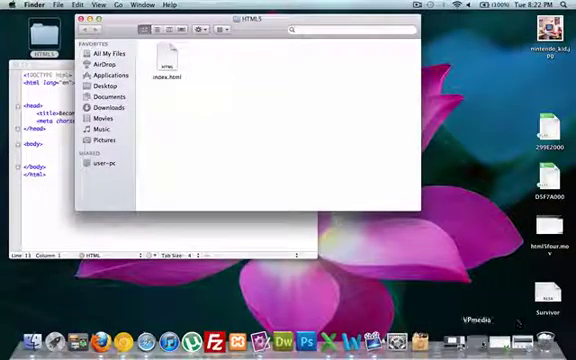
Step: Load index.html into Safari, showing the blank 'Becoming a Legend' page
left_click(473, 342)
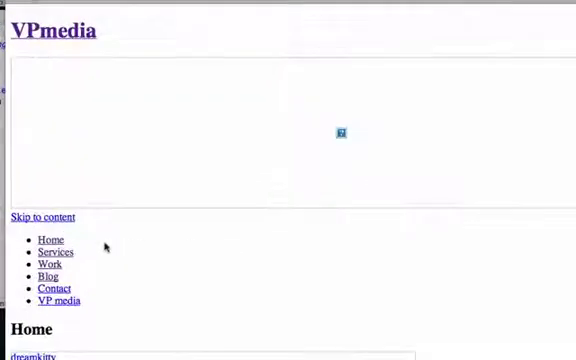
scroll(108, 279, "down", 2)
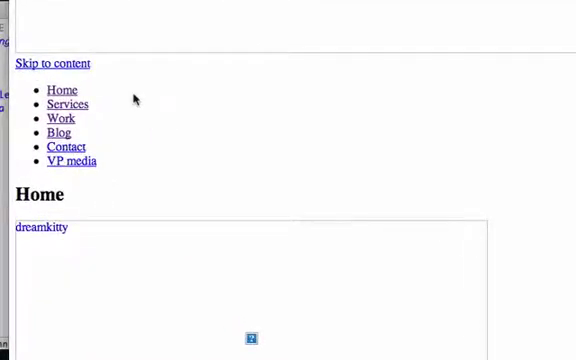
scroll(135, 98, "up", 3)
scroll(135, 98, "down", 5)
scroll(135, 98, "down", 4)
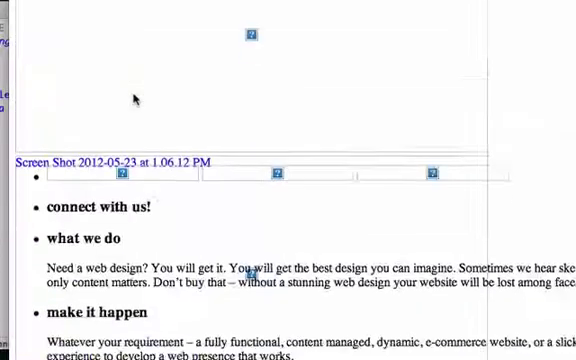
scroll(135, 98, "down", 5)
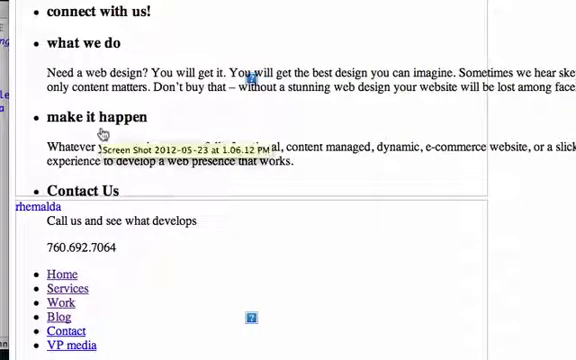
scroll(115, 30, "up", 5)
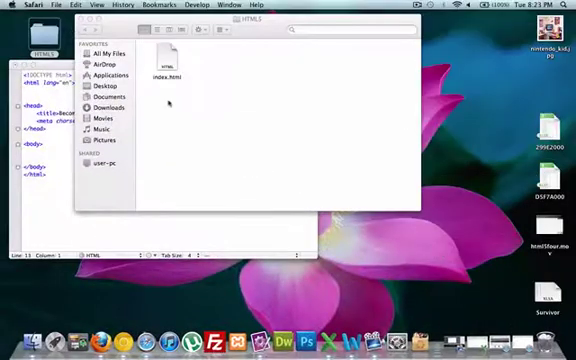
left_click(234, 153)
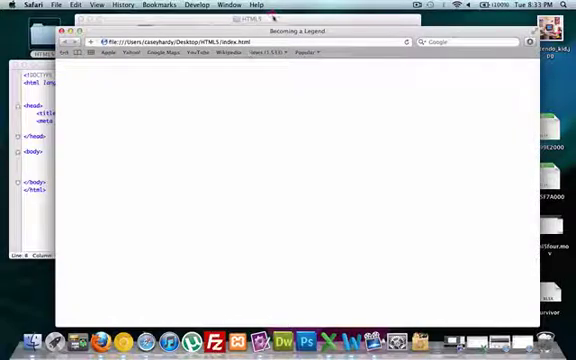
Step: Move the old style.css from the HTML5 folder to the Trash
left_click(274, 18)
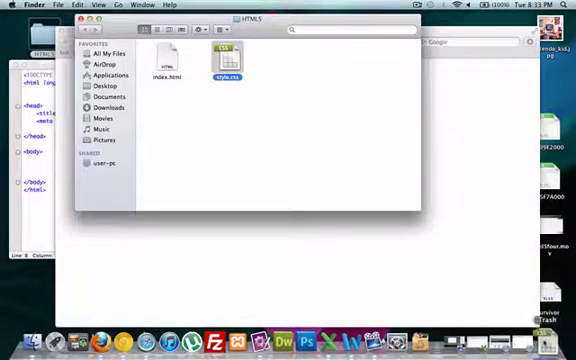
key("super+BackSpace")
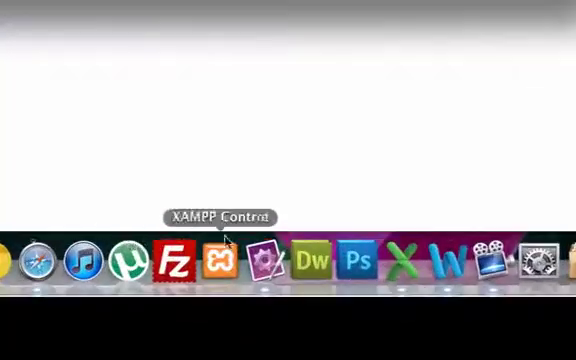
Step: Start a new blank TextMate document and begin saving it under a name
left_click(260, 343)
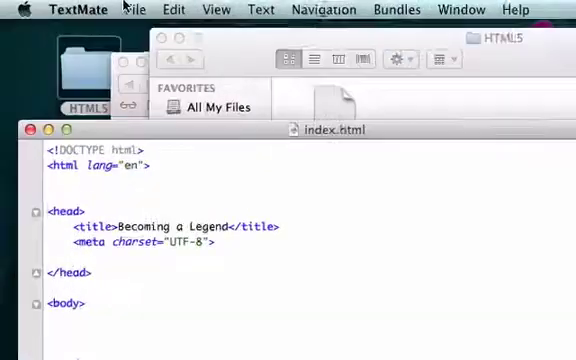
left_click(135, 9)
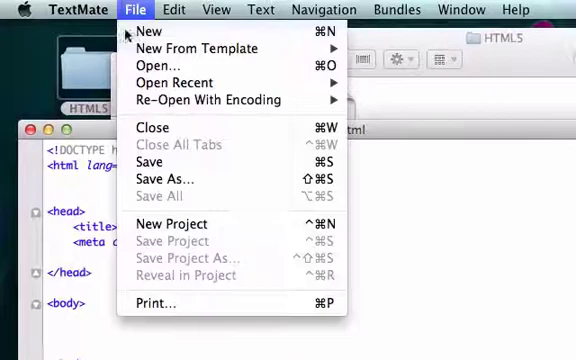
left_click(148, 31)
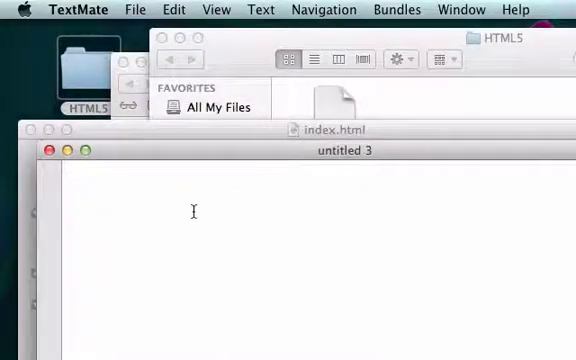
left_click(135, 9)
left_click(150, 179)
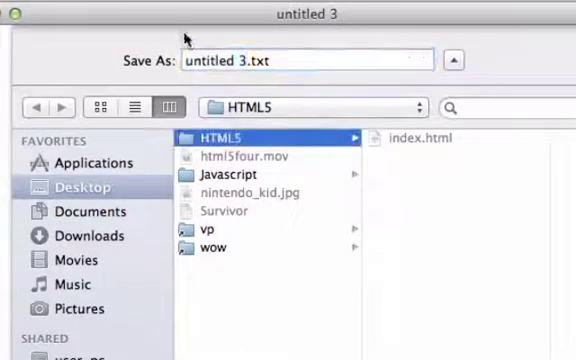
Step: Save the new document as style.css in the HTML5 folder
left_click(278, 60)
key("super+a")
key("BackSpace")
type("st")
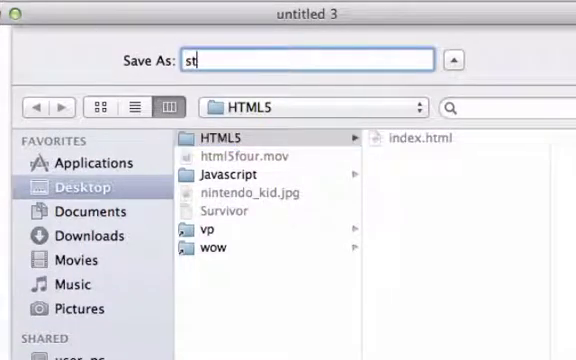
type("yle.css")
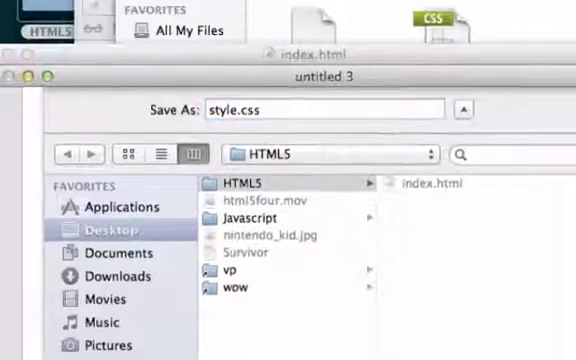
key("Return")
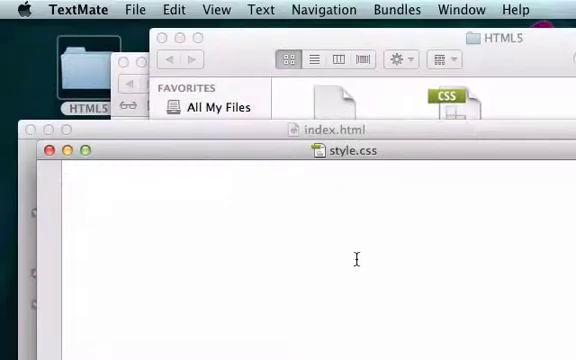
Step: Write font-size: 156px inside the h1 rule of style.css
left_click_drag(142, 152, 174, 208)
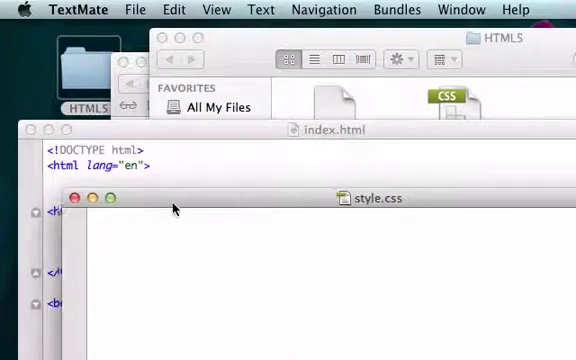
type("h1 ")
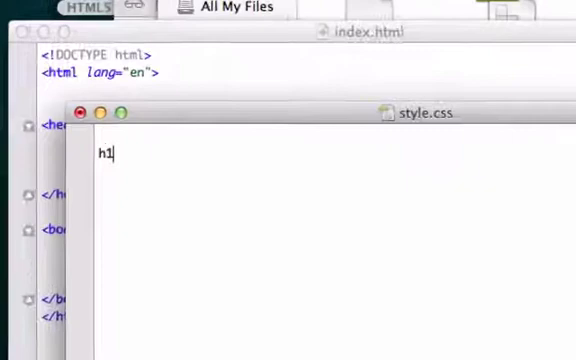
type("{")
key("Return")
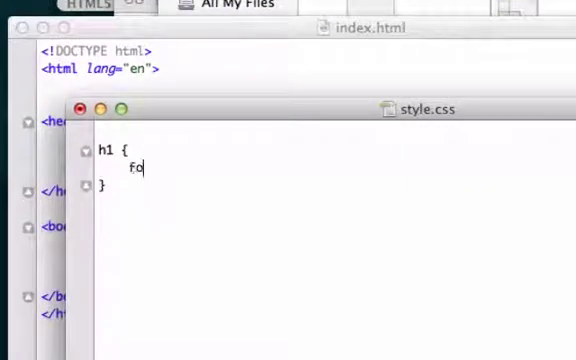
type("font-size")
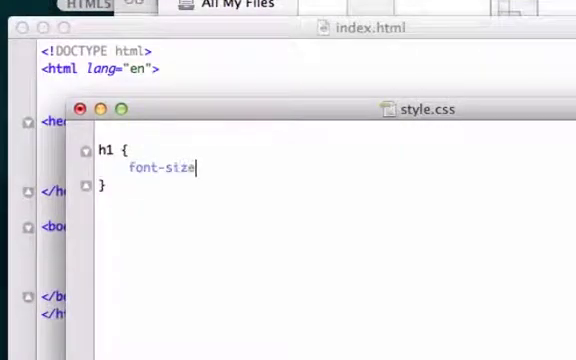
type(": ")
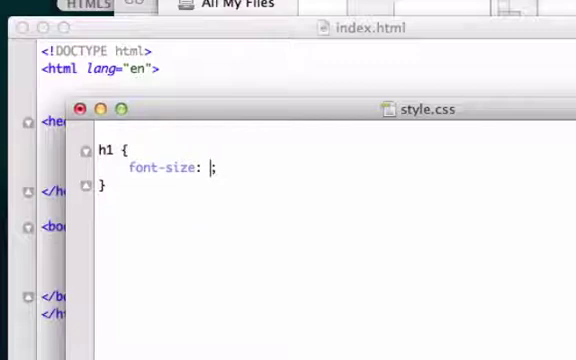
type("15")
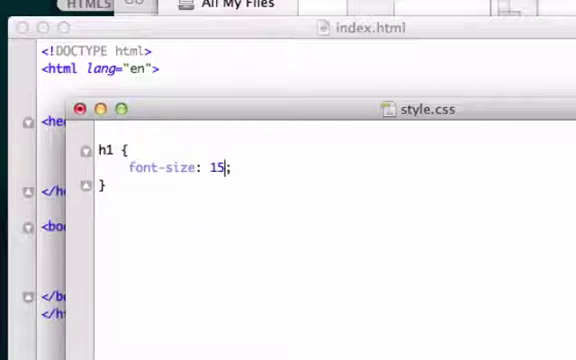
type("6px")
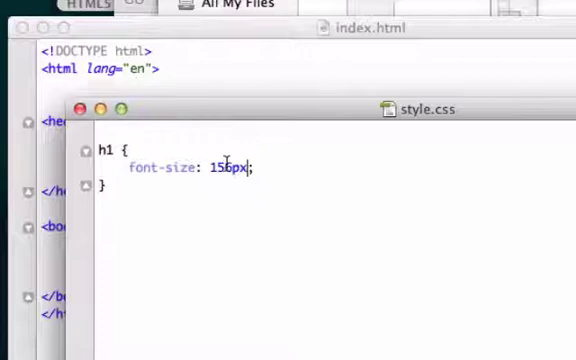
Step: Add a link tag in the head with href style.css, rel stylesheet and type text/css
left_click(354, 77)
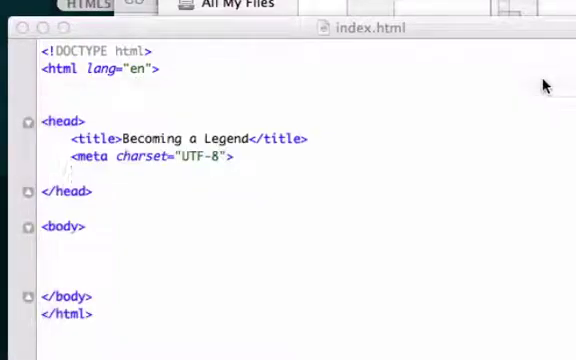
key("Return")
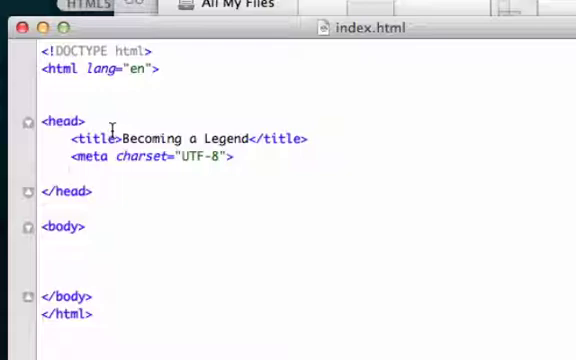
type("<><link ")
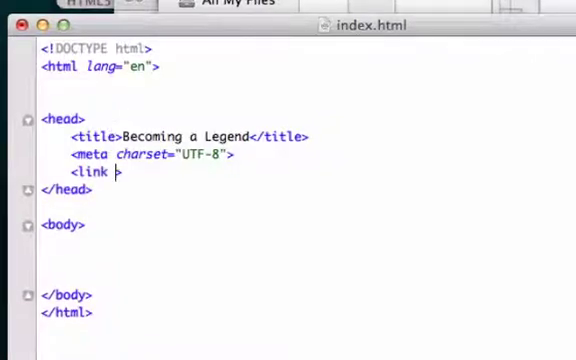
type(">")
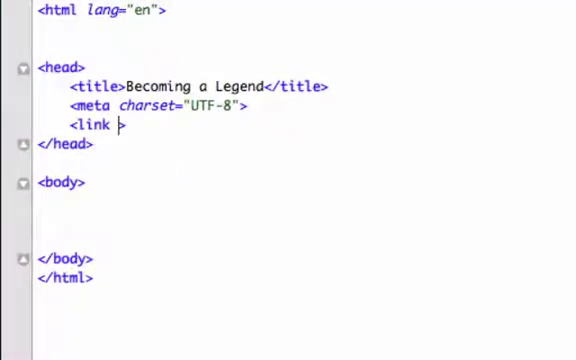
type("href")
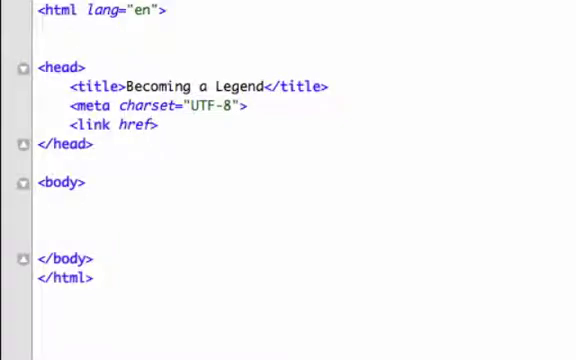
type("=\"")
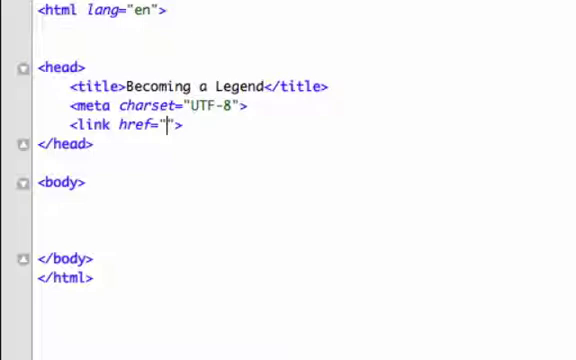
type("style.css")
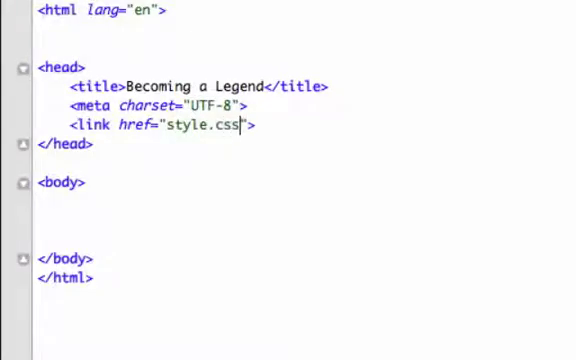
key("Right")
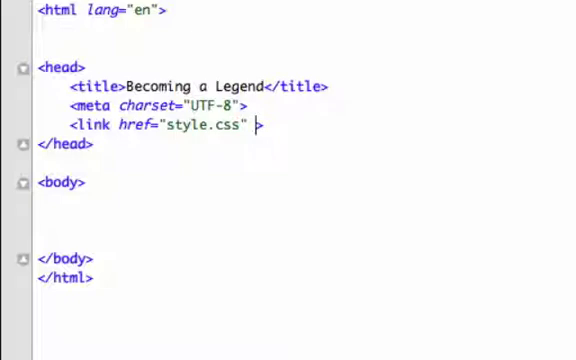
type("rel")
type("=\"styl")
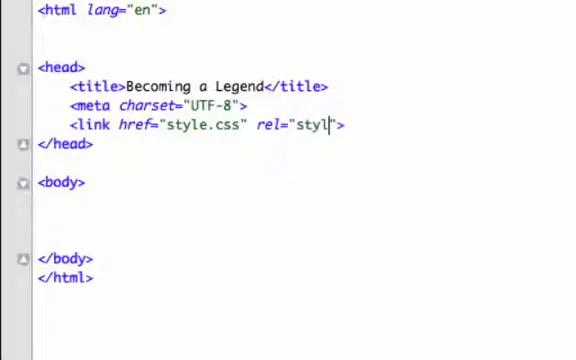
type("esheet")
key("Right")
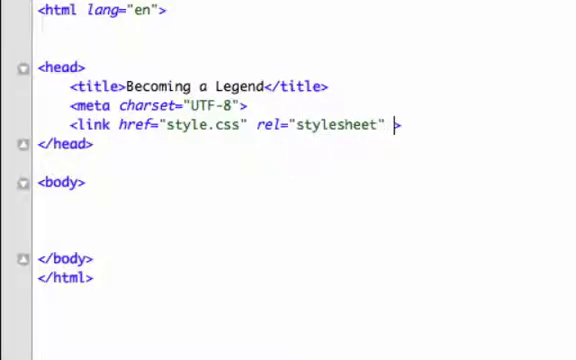
type("type")
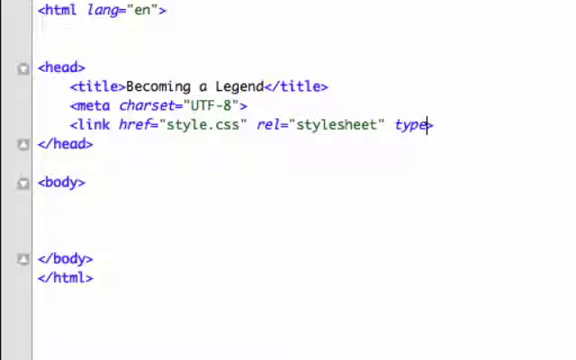
type("=\"")
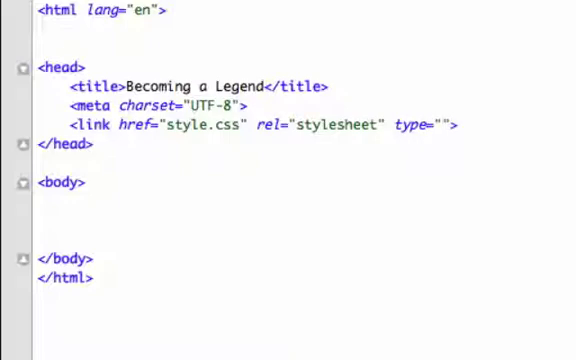
type("text/css")
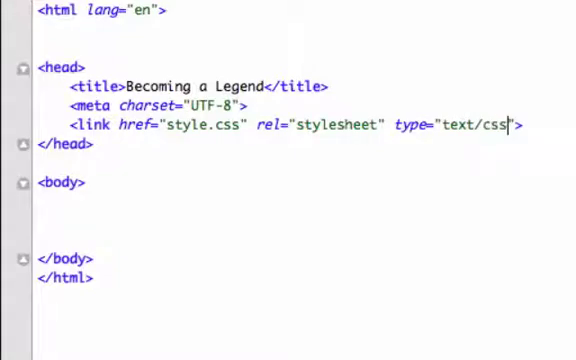
key("Right")
type("me")
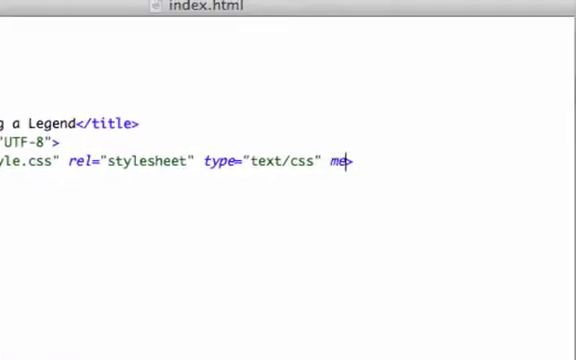
type("dia")
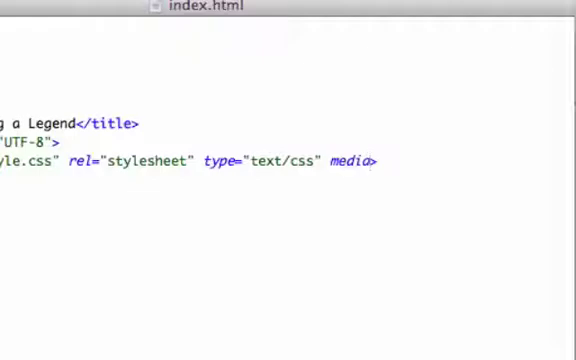
type("=\"\"")
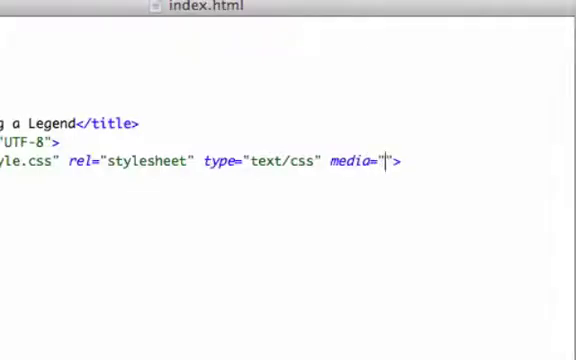
type("screen")
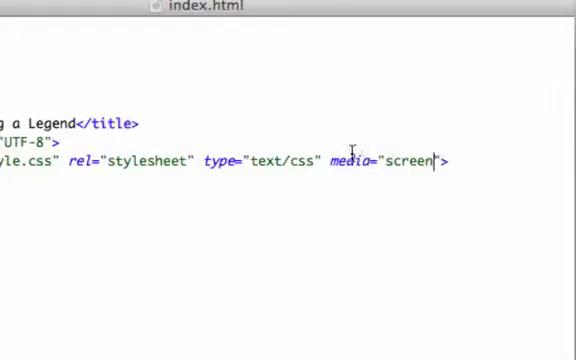
Step: Replace the media value with 'screeen' and self-close the link tag with ' /'
key("BackSpace")
key("BackSpace")
key("BackSpace")
key("BackSpace")
key("BackSpace")
key("BackSpace")
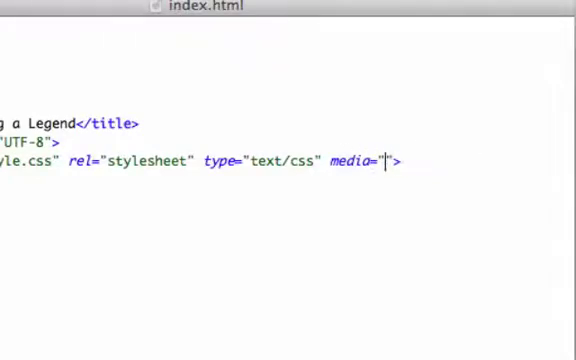
type("m")
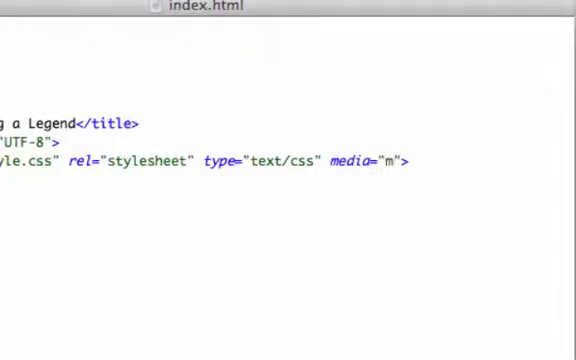
type("obili")
key("BackSpace")
key("BackSpace")
key("BackSpace")
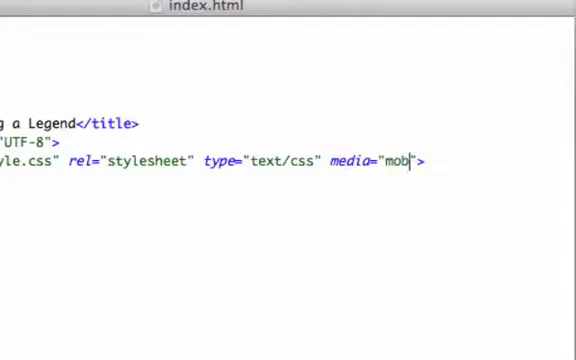
key("BackSpace")
key("BackSpace")
key("BackSpace")
type("scre")
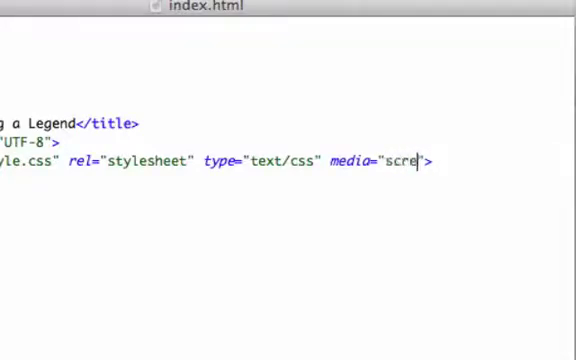
type("een")
left_click(450, 161)
type("/")
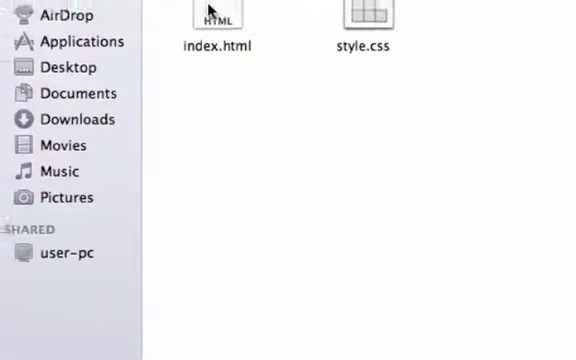
left_click(328, 118)
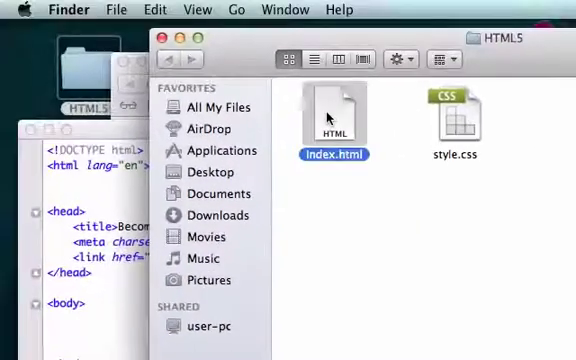
right_click(328, 118)
mouse_move(155, 50)
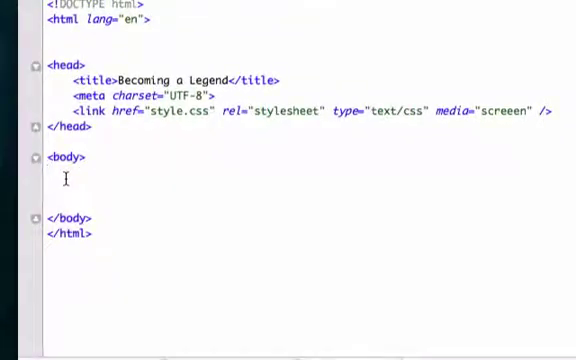
Step: Add <h1>What's going on?</h1> inside the body of index.html
key("Return")
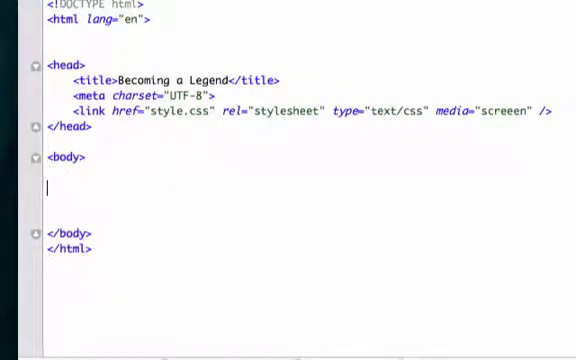
type("<h")
type("1")
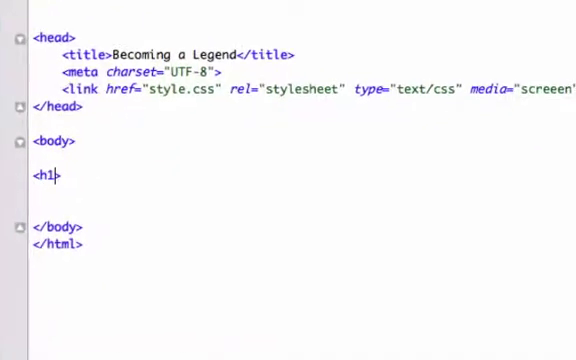
type(">")
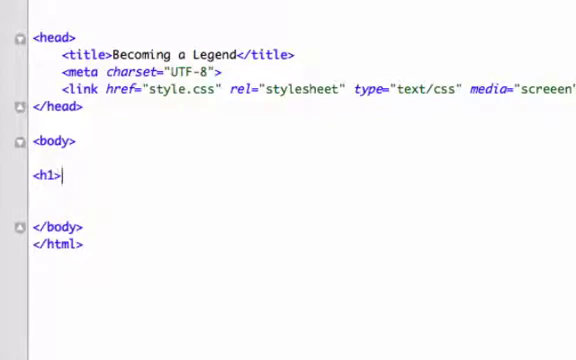
type("What's going ")
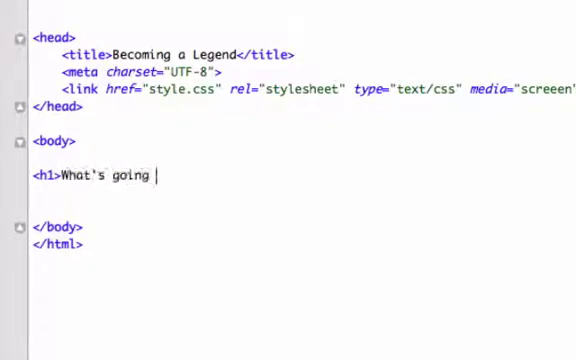
type("on?</h")
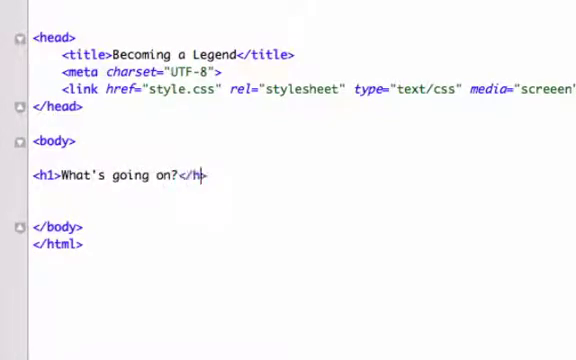
type("1>")
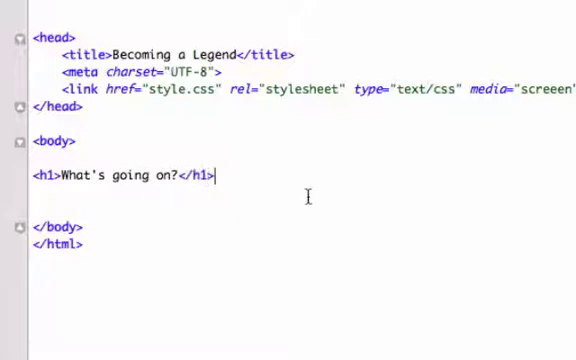
key("Return")
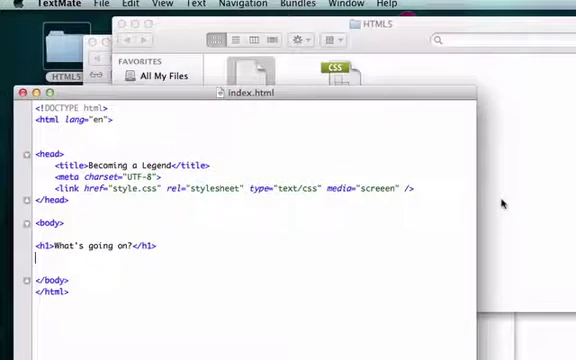
left_click(502, 204)
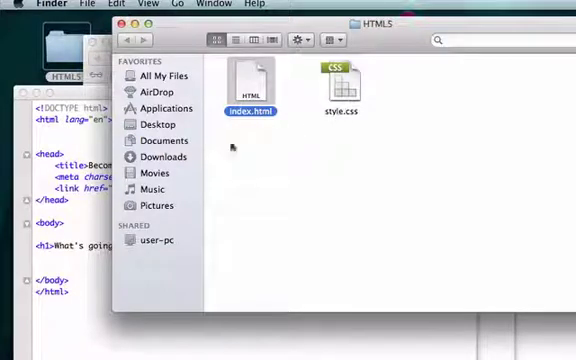
Step: Correct the media value 'screeen' to 'screen' in the link tag
left_click(96, 202)
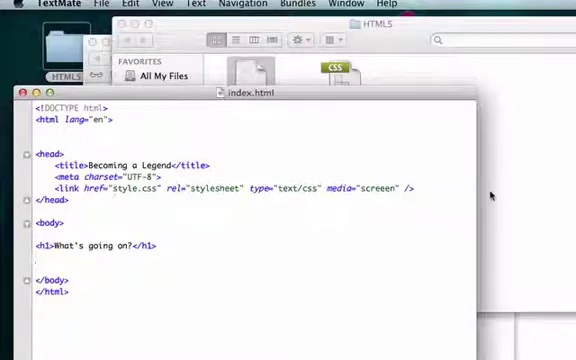
left_click(387, 188)
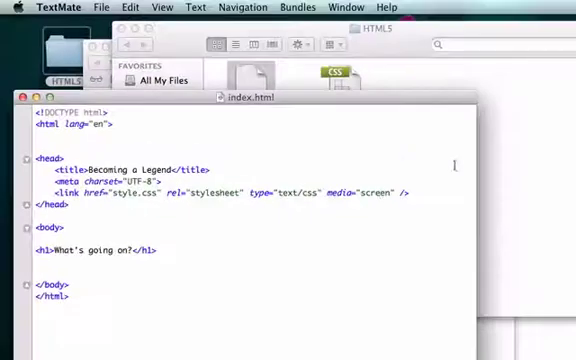
left_click(524, 166)
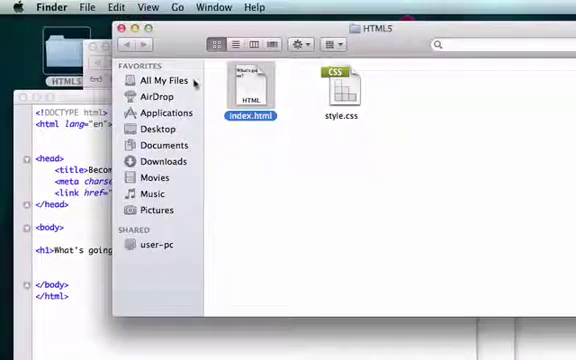
Step: Preview index.html in Safari to see the huge heading, then leave Safari
right_click(250, 82)
mouse_move(300, 69)
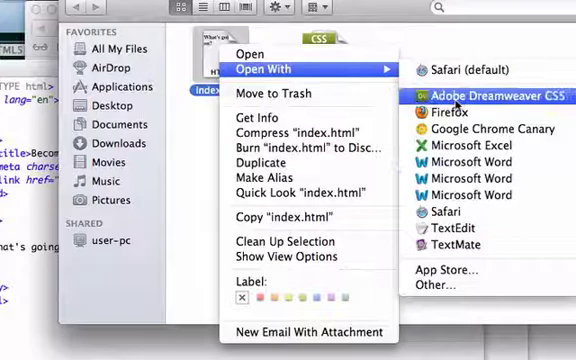
left_click(460, 70)
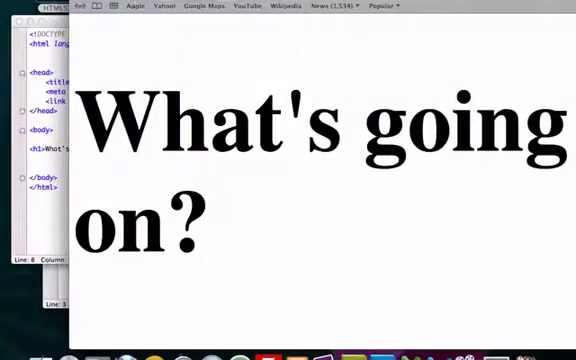
key("super+Tab")
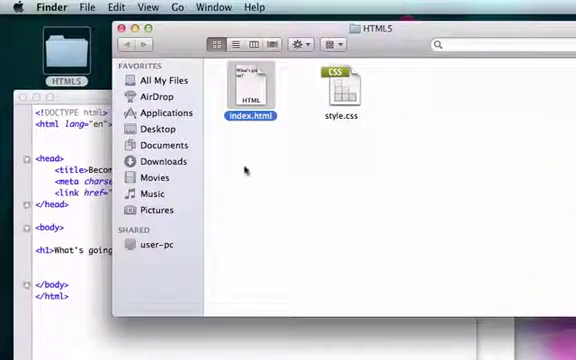
Step: Bring the index.html editor back in front of the HTML5 folder window
left_click(94, 220)
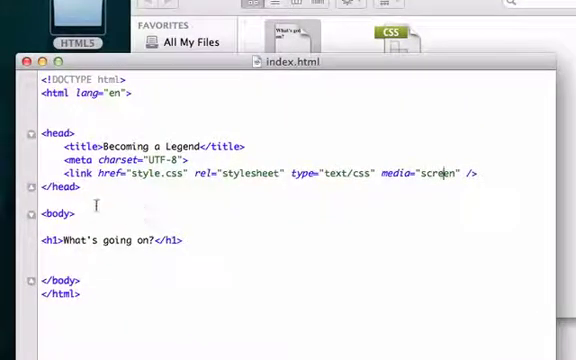
left_click(400, 40)
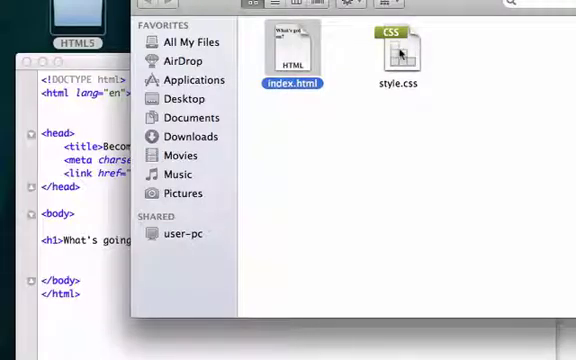
left_click(89, 205)
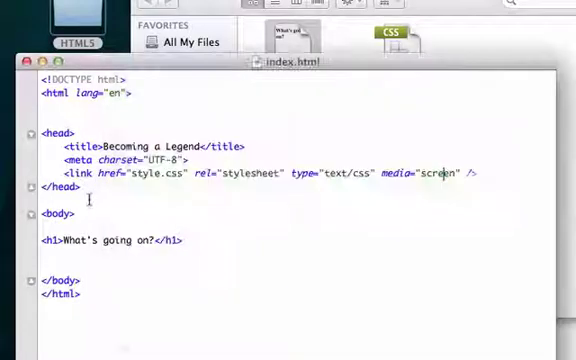